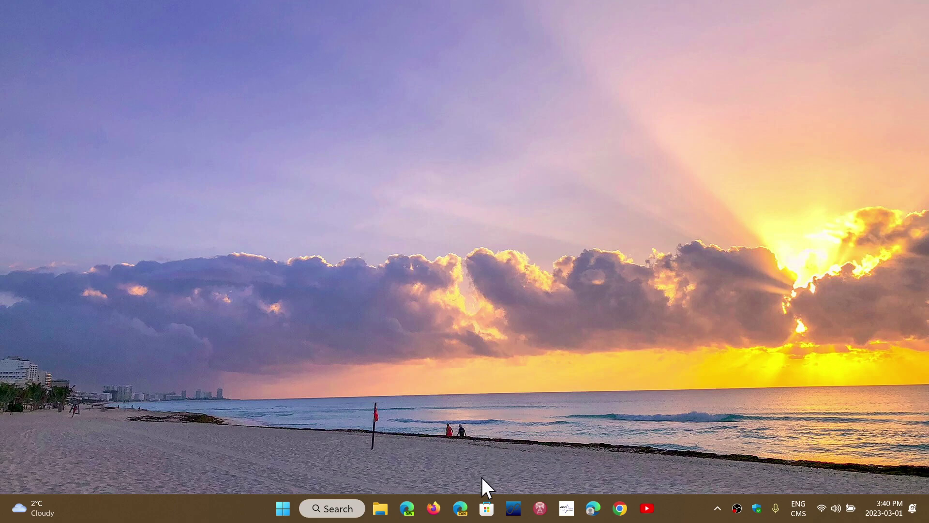
# Step: Check the installed apps and updates library in Microsoft Store, then close the Store
pyautogui.click(486, 509)
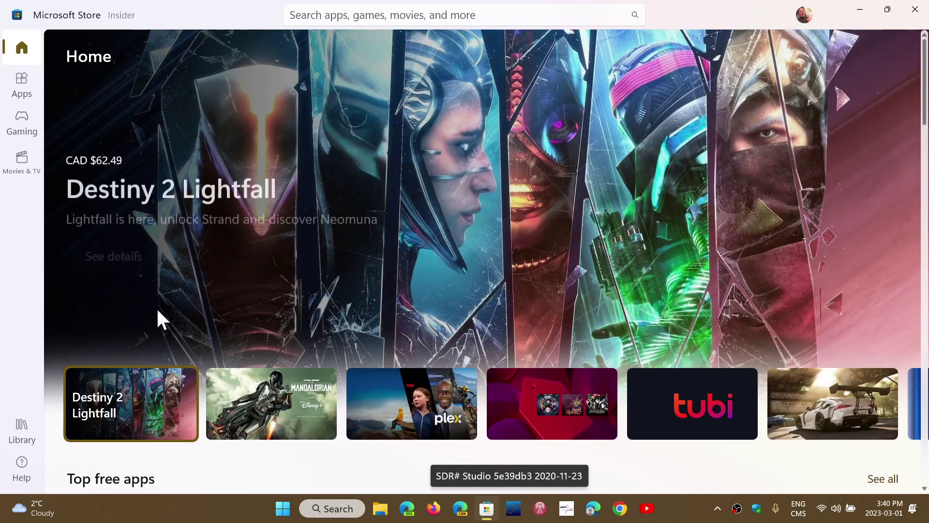
pyautogui.click(26, 427)
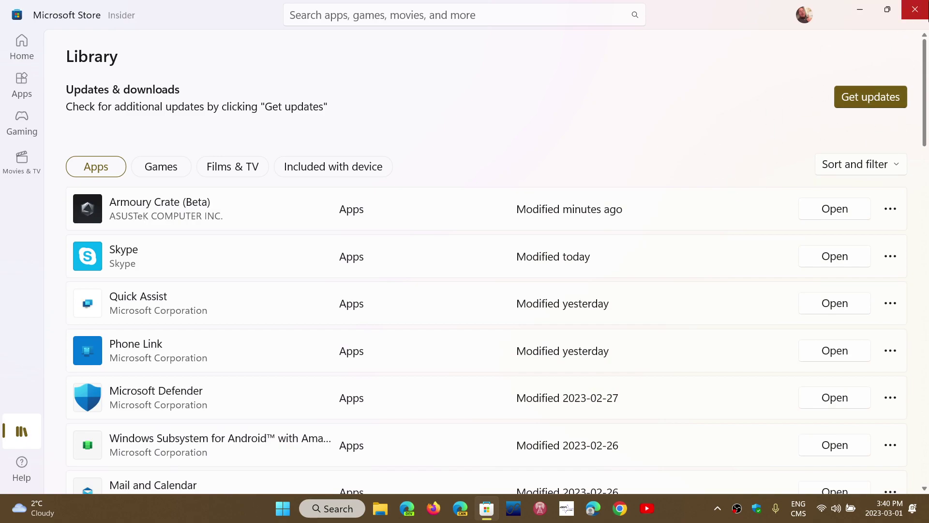
pyautogui.click(920, 6)
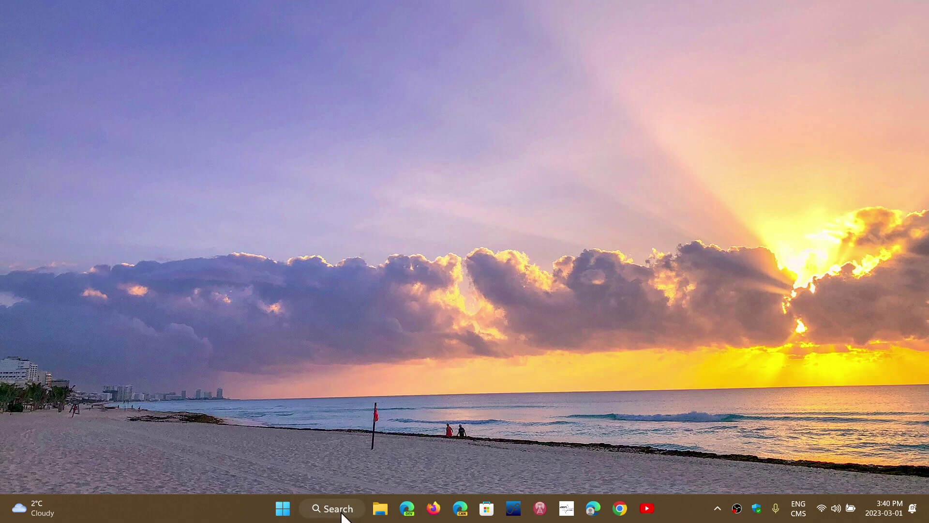
# Step: In taskbar settings, hide search from the taskbar, then show it as an icon only
pyautogui.rightClick(234, 511)
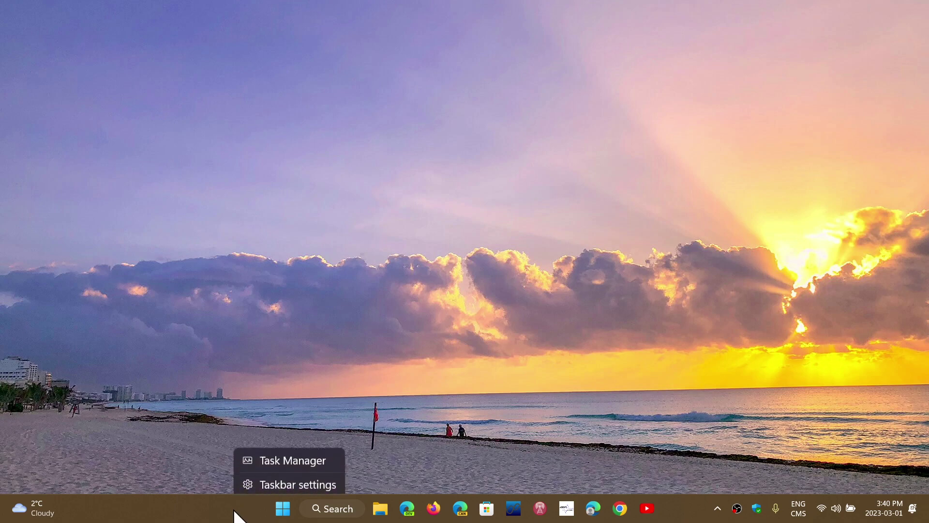
pyautogui.click(294, 481)
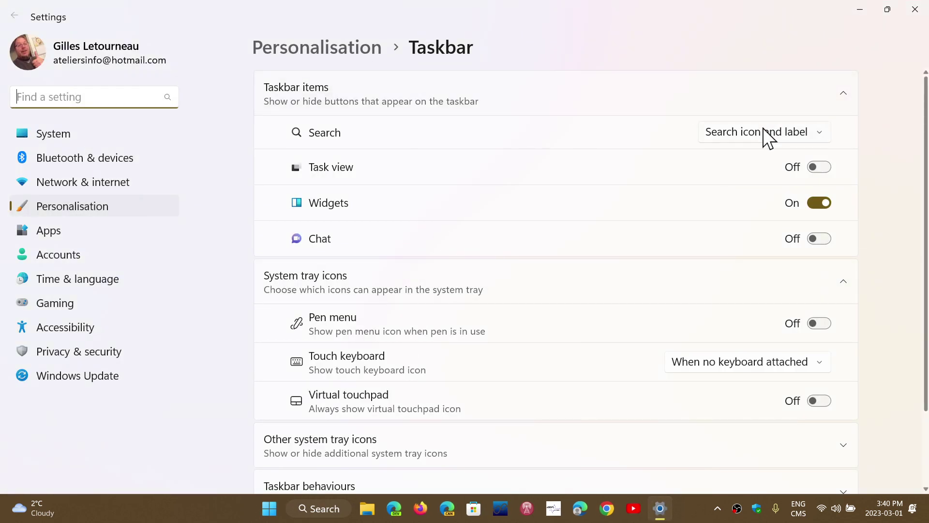
pyautogui.click(775, 137)
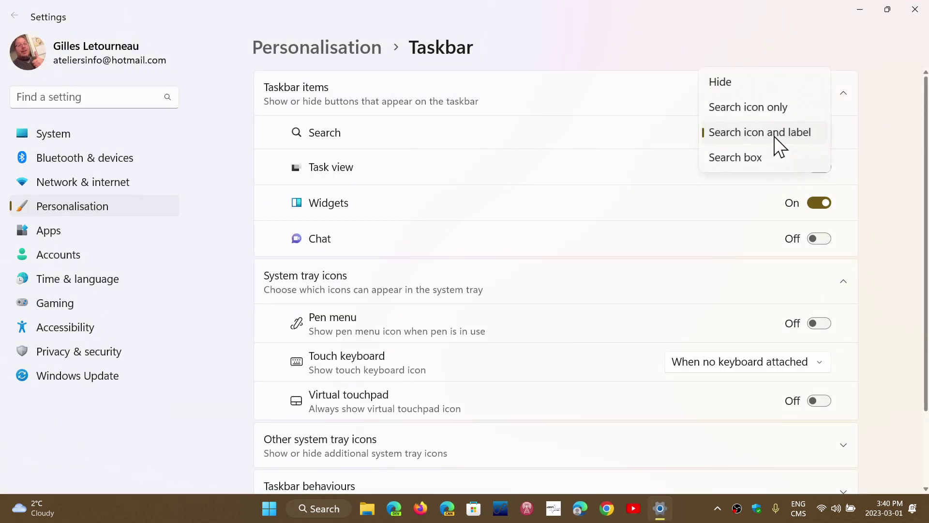
pyautogui.click(763, 80)
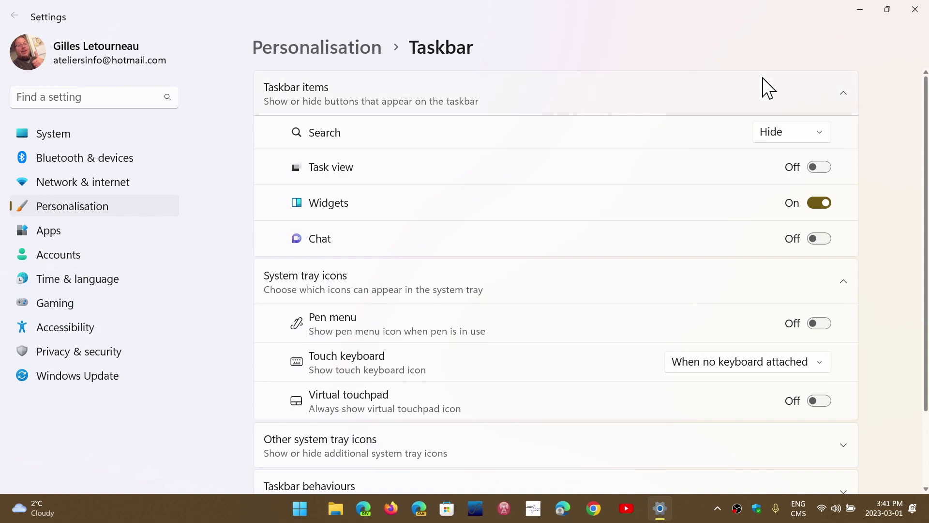
pyautogui.click(782, 141)
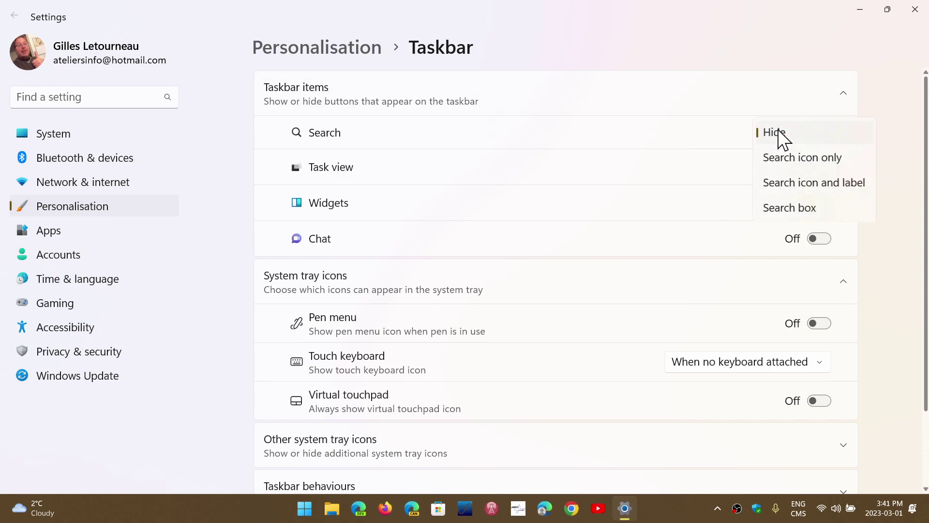
pyautogui.click(781, 154)
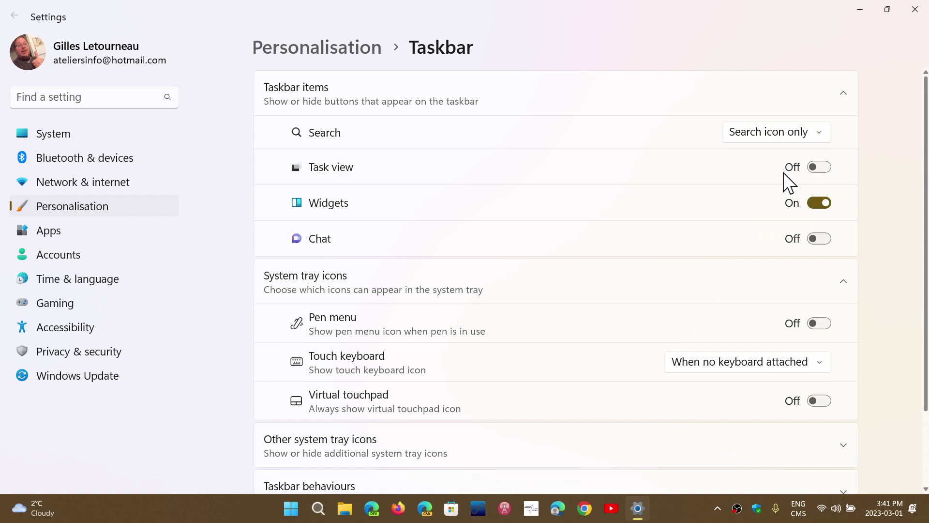
# Step: Try taskbar search as icon with label and as a full box, then restore icon with label
pyautogui.click(782, 141)
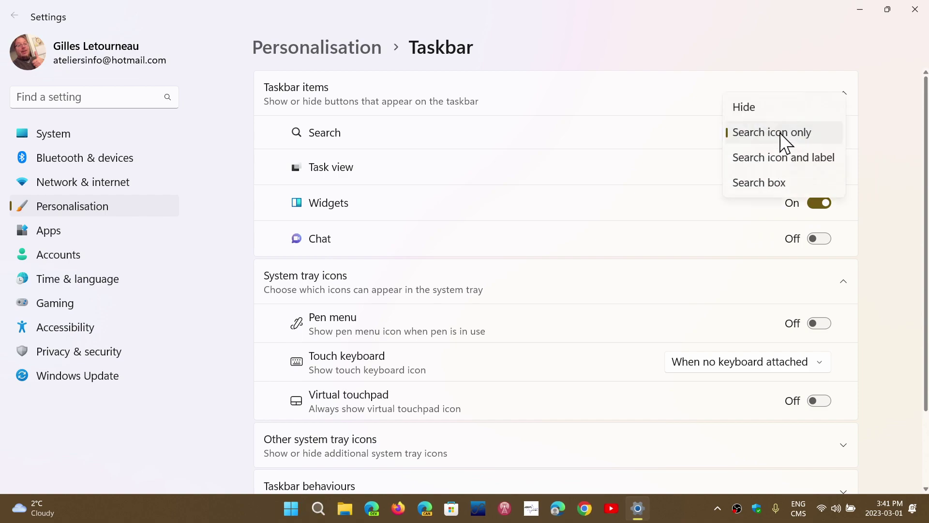
pyautogui.click(775, 167)
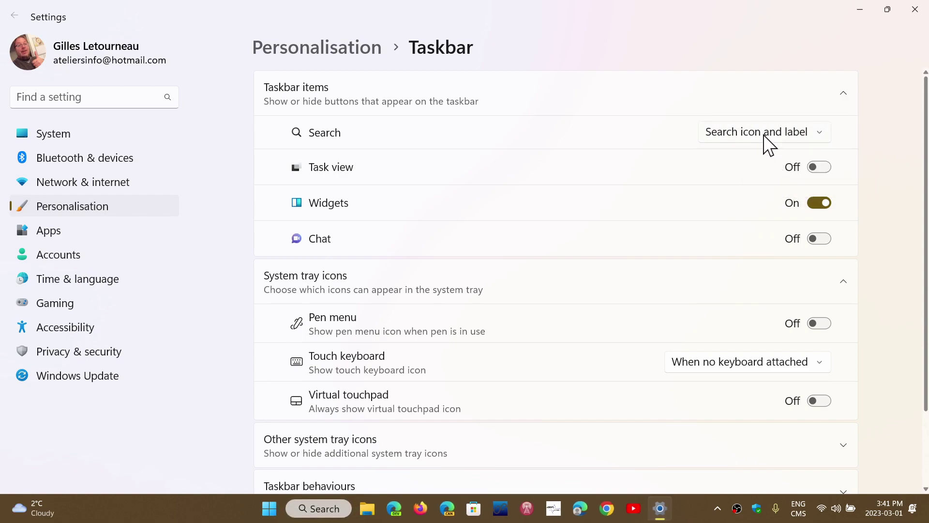
pyautogui.click(765, 136)
pyautogui.click(755, 169)
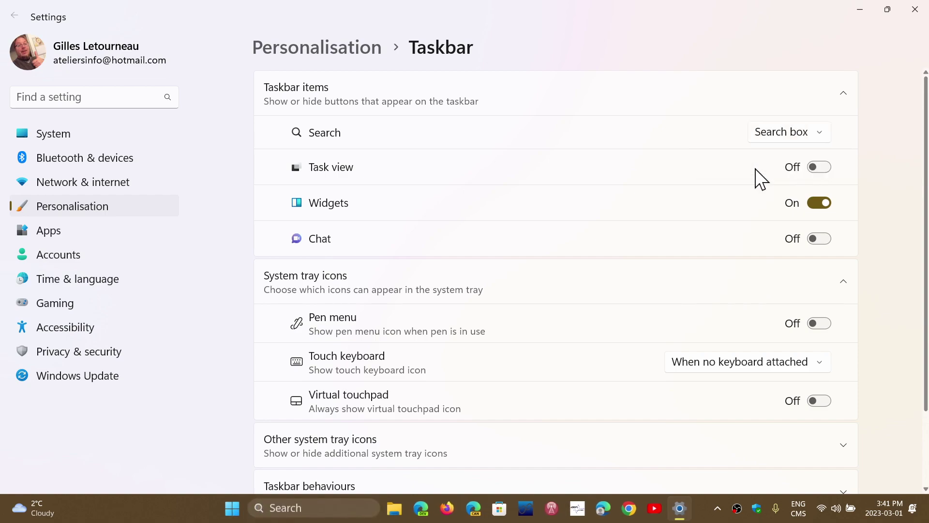
pyautogui.click(781, 136)
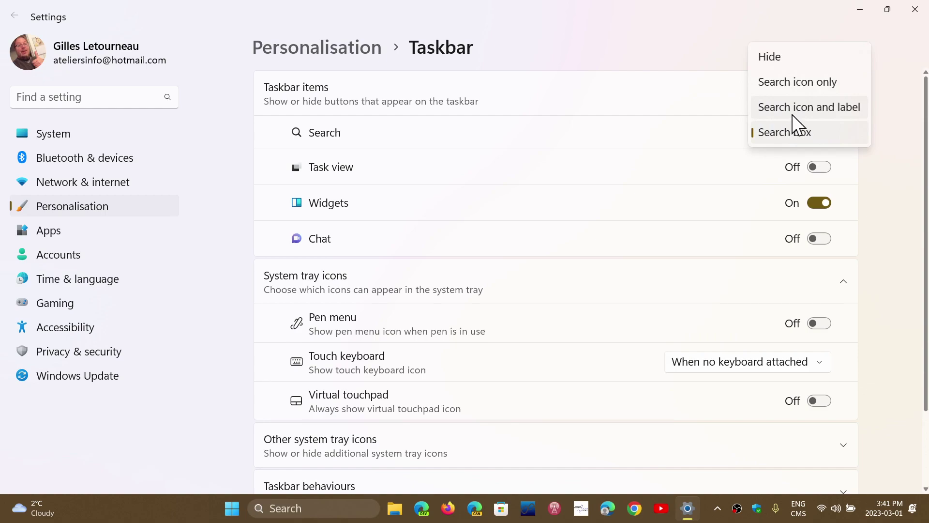
pyautogui.click(793, 115)
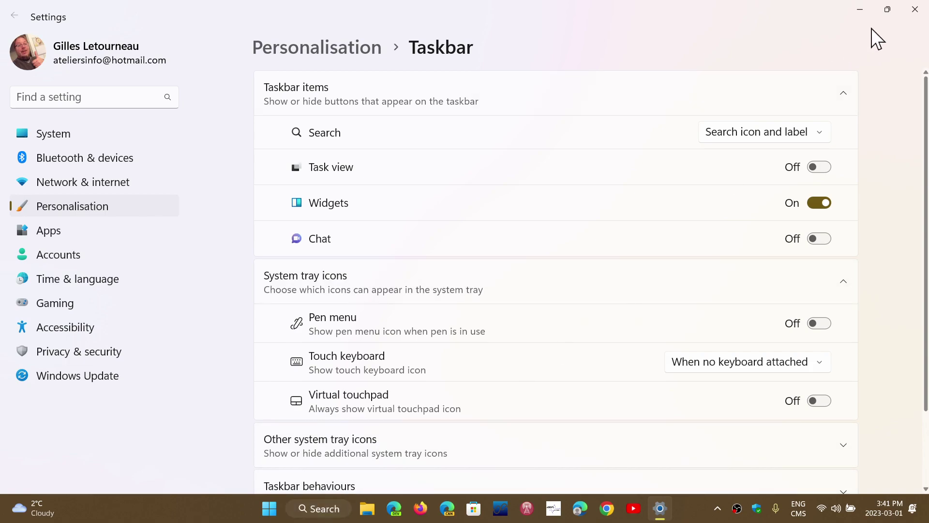
pyautogui.click(915, 11)
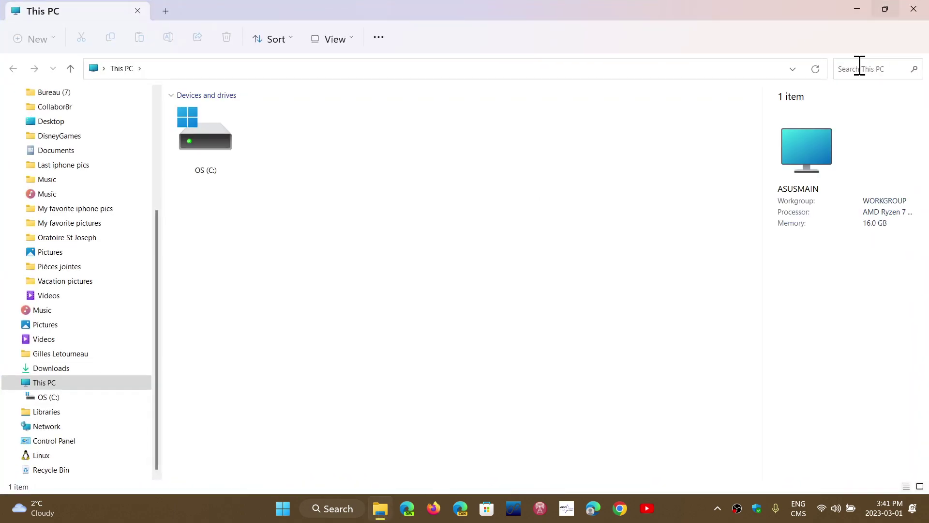
# Step: Search This PC for 'c64', clear the search, and close File Explorer
pyautogui.click(860, 66)
pyautogui.write('c64')
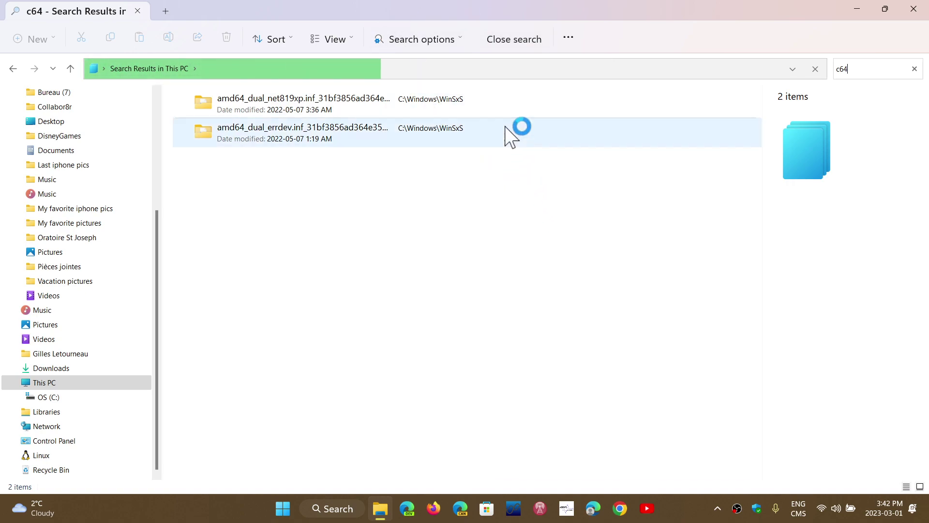
pyautogui.click(516, 39)
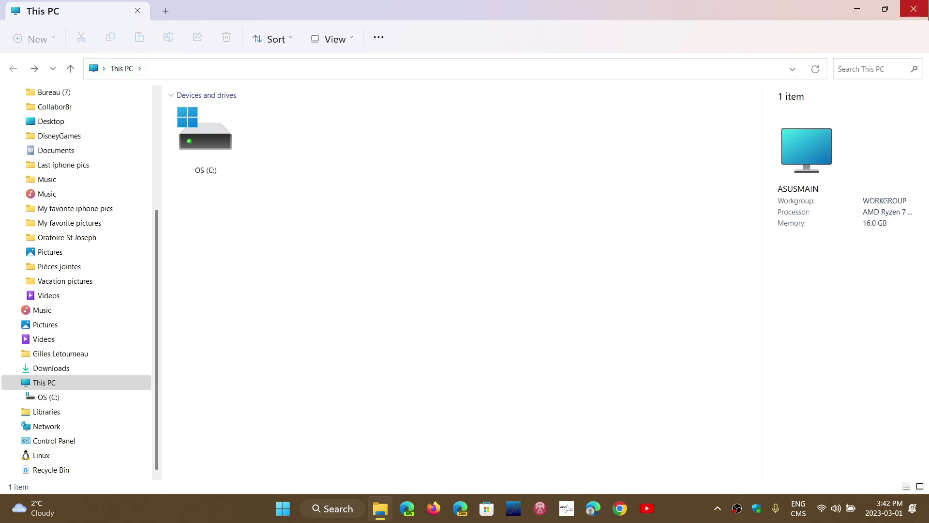
pyautogui.click(914, 9)
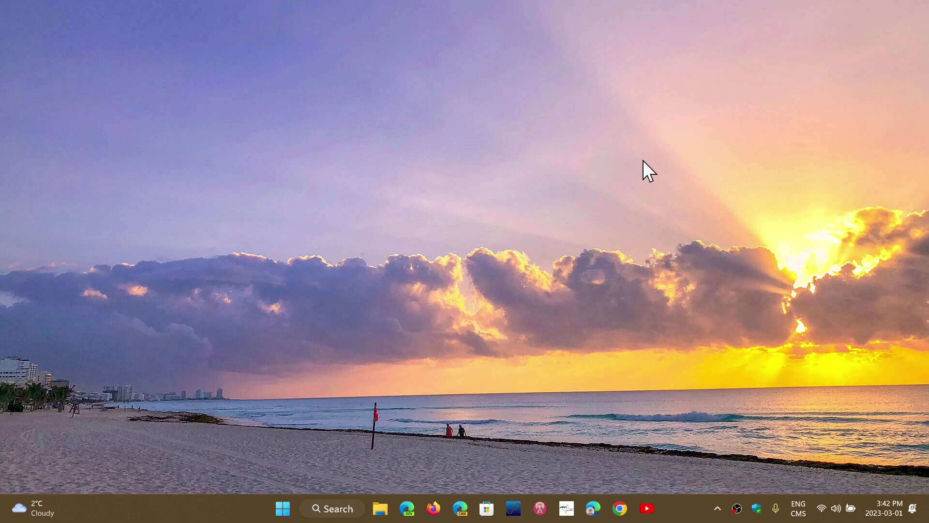
# Step: Expand the Widgets board to full screen to show three columns of news
pyautogui.moveTo(56, 515)
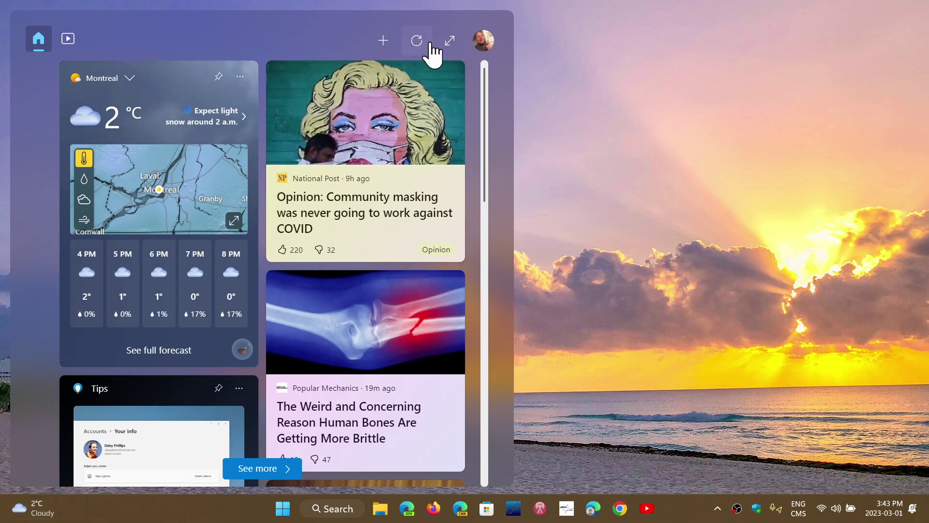
pyautogui.click(451, 41)
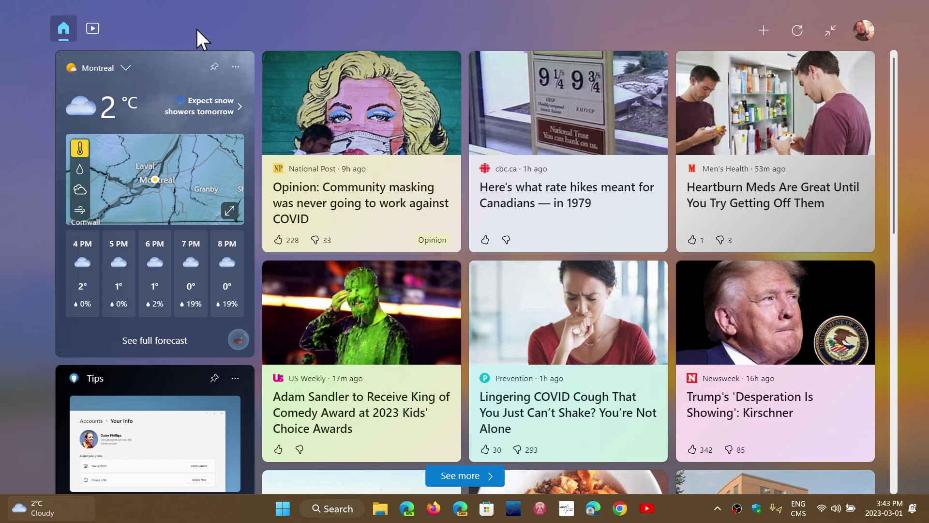
# Step: Open the Video feed from Widgets in Edge, then close the Edge window
pyautogui.click(103, 35)
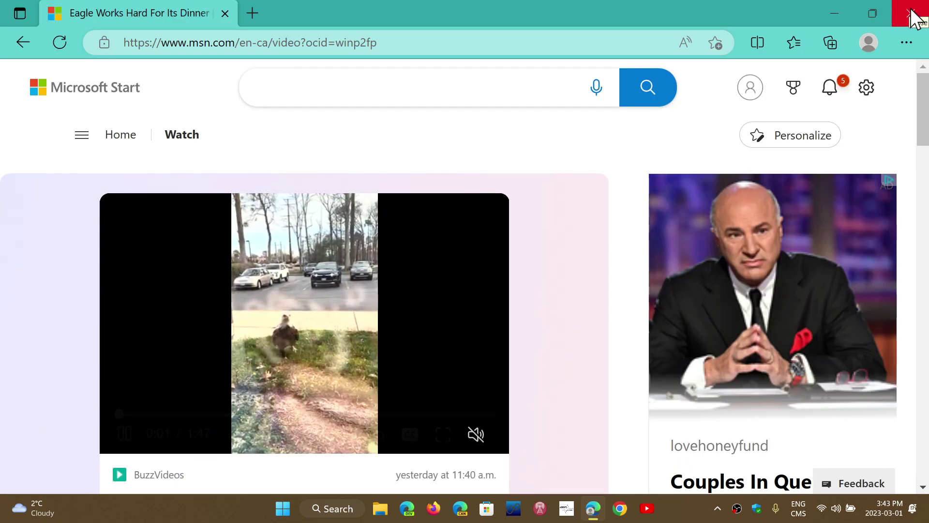
pyautogui.click(913, 15)
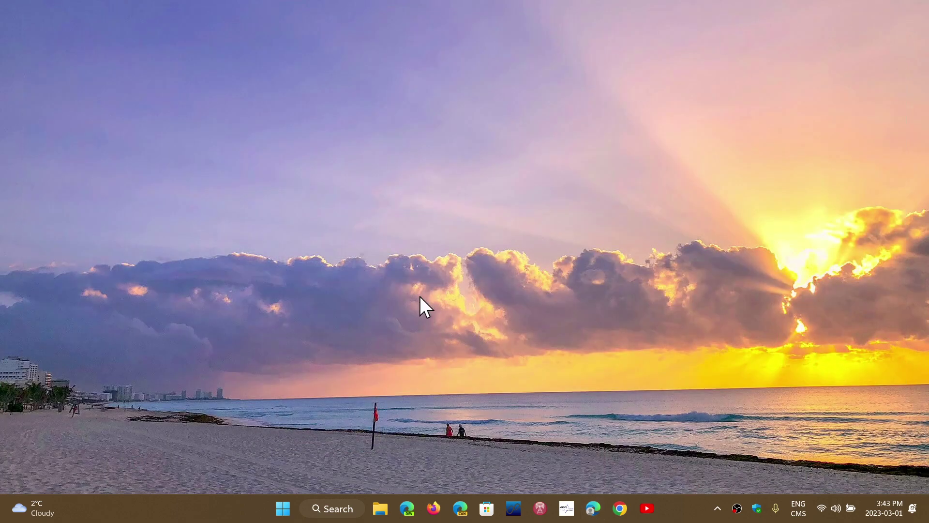
# Step: Collapse the Widgets board to half view, close it, and open the Start button's Win+X menu
pyautogui.click(38, 511)
pyautogui.click(40, 511)
pyautogui.click(41, 512)
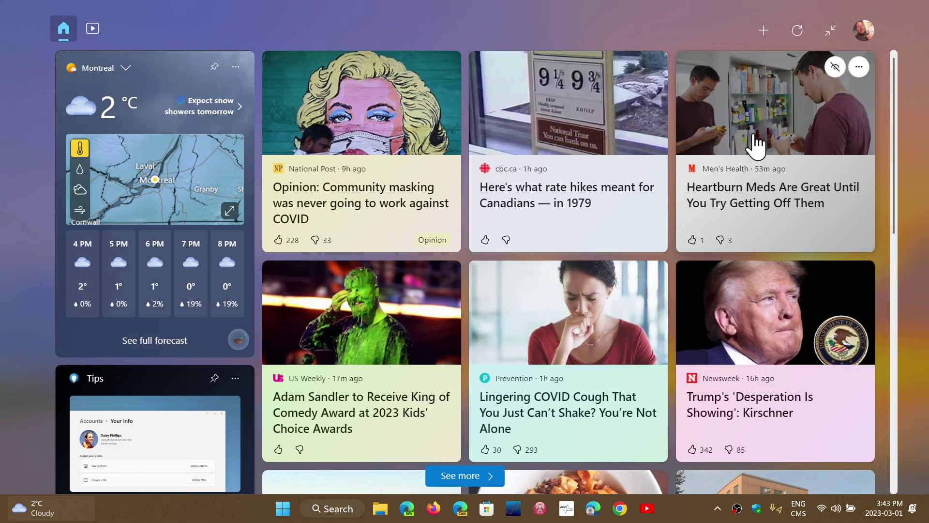
pyautogui.click(832, 33)
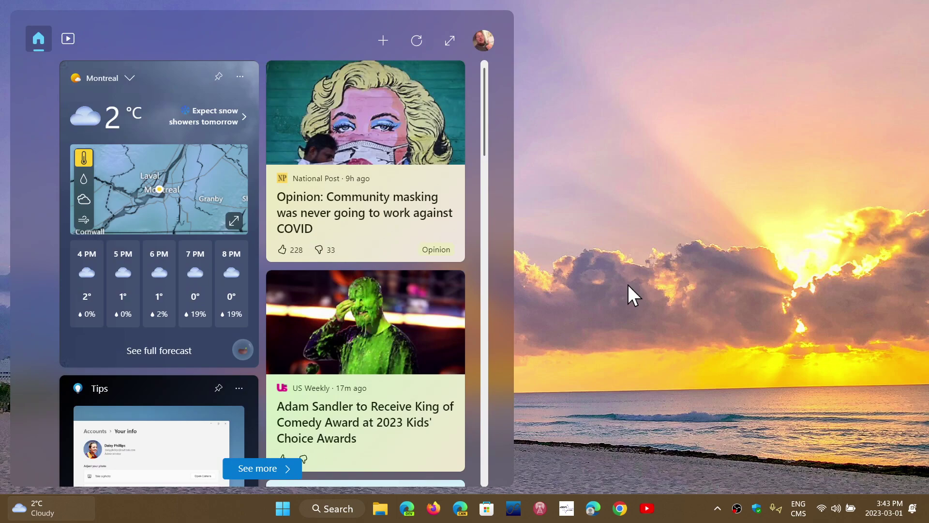
pyautogui.click(670, 510)
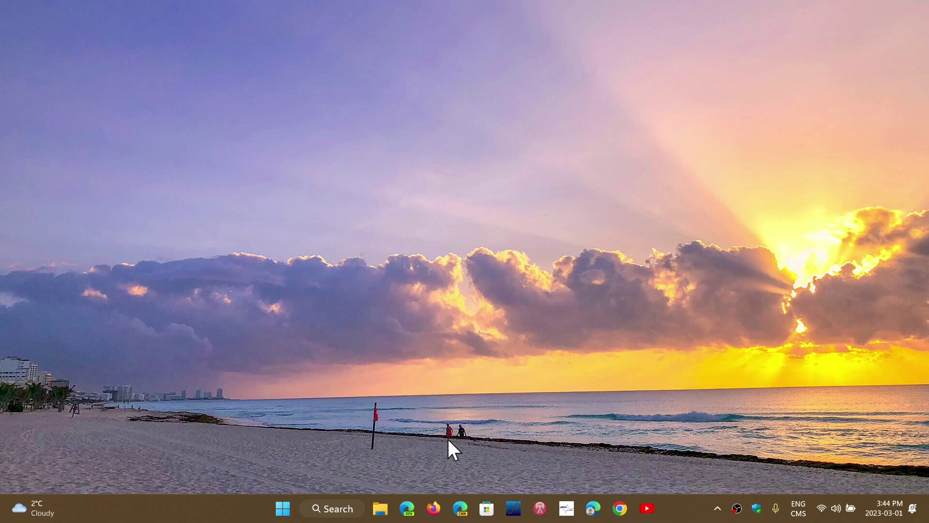
pyautogui.rightClick(284, 512)
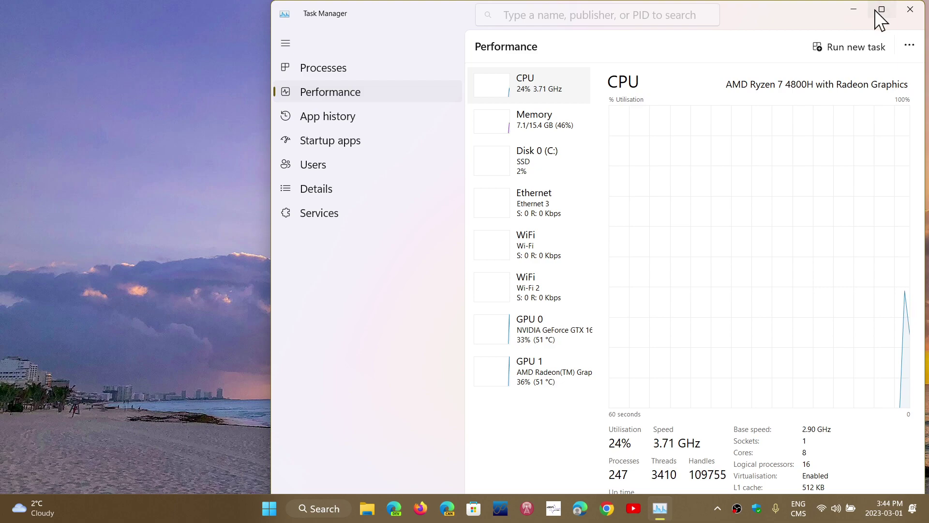
# Step: Maximize Task Manager, view its Processes list, then close it
pyautogui.click(881, 10)
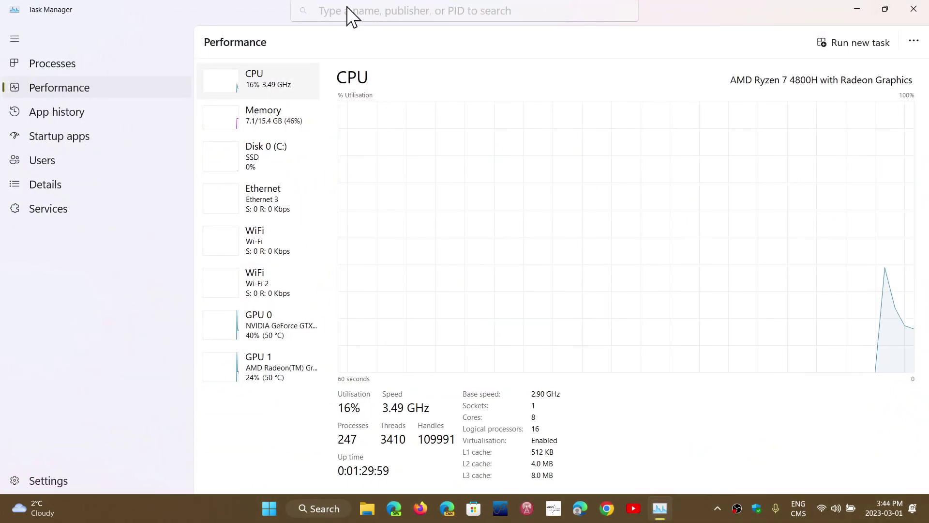
pyautogui.click(77, 60)
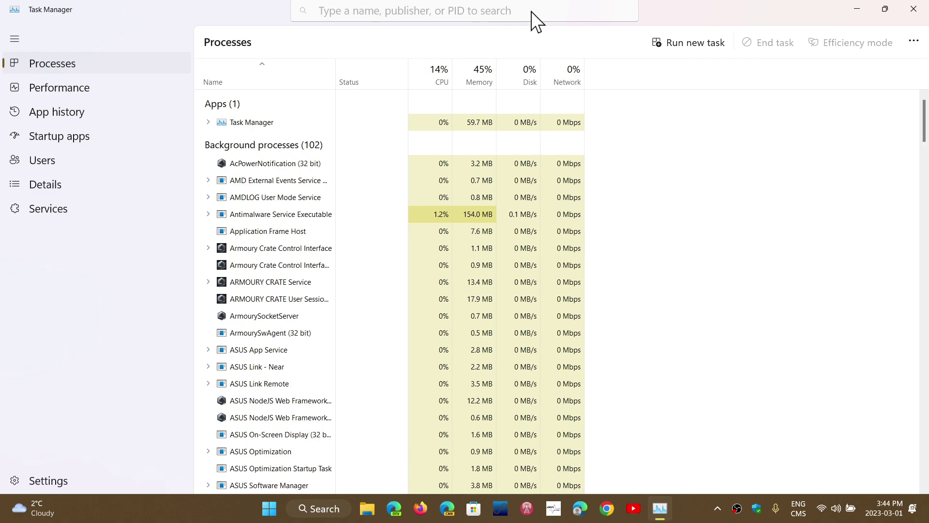
pyautogui.click(916, 11)
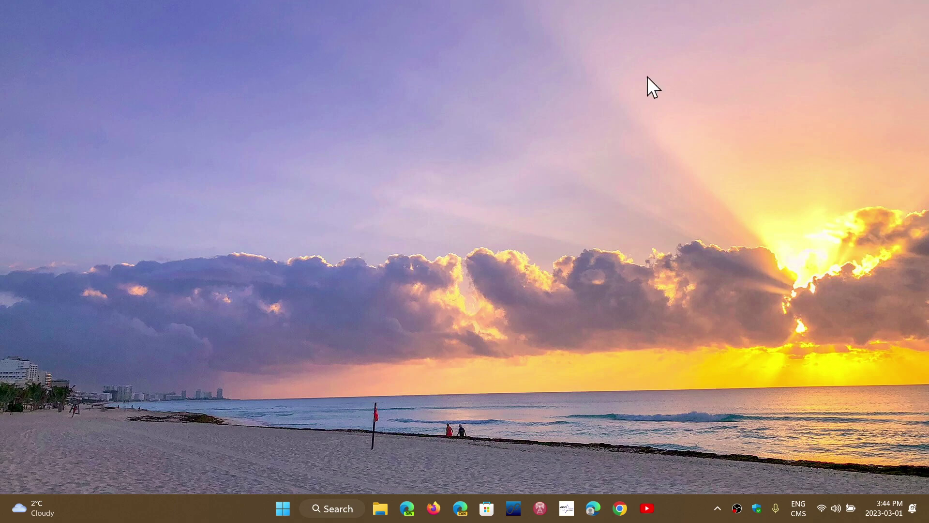
pyautogui.rightClick(286, 509)
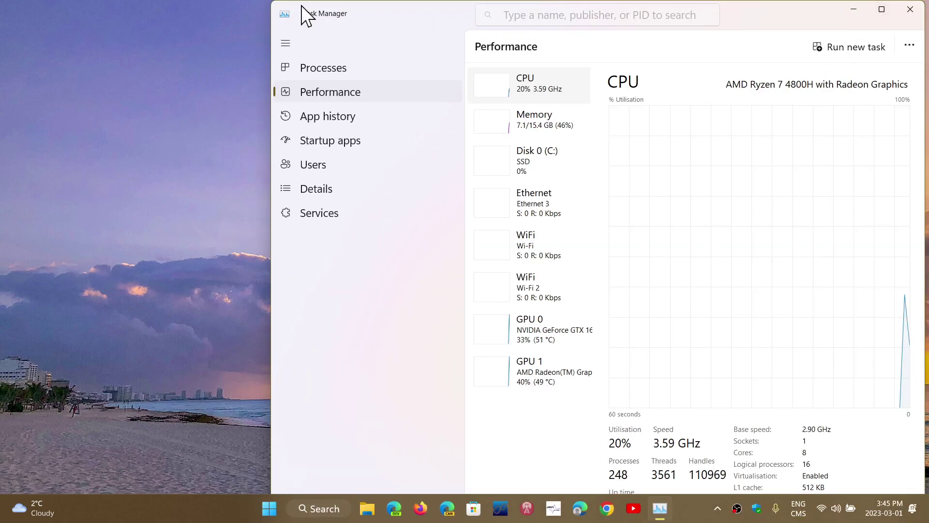
pyautogui.click(286, 42)
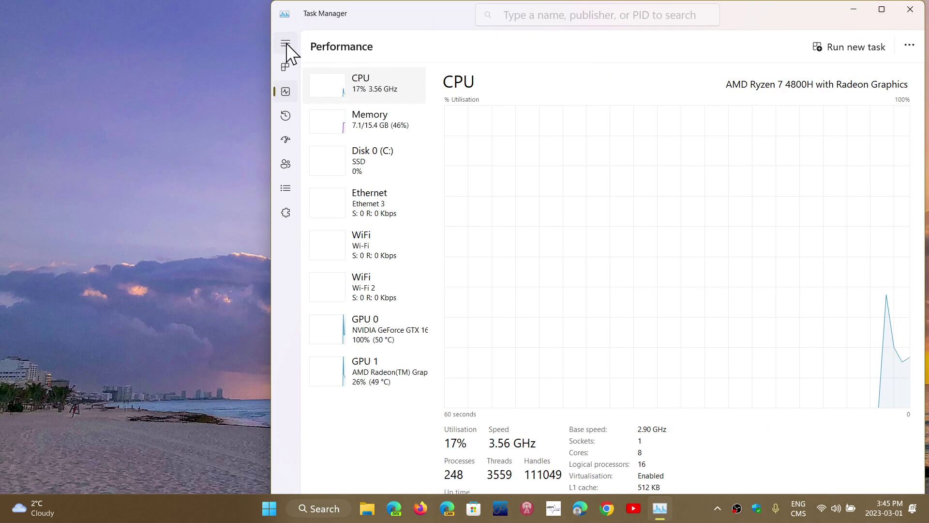
pyautogui.click(286, 43)
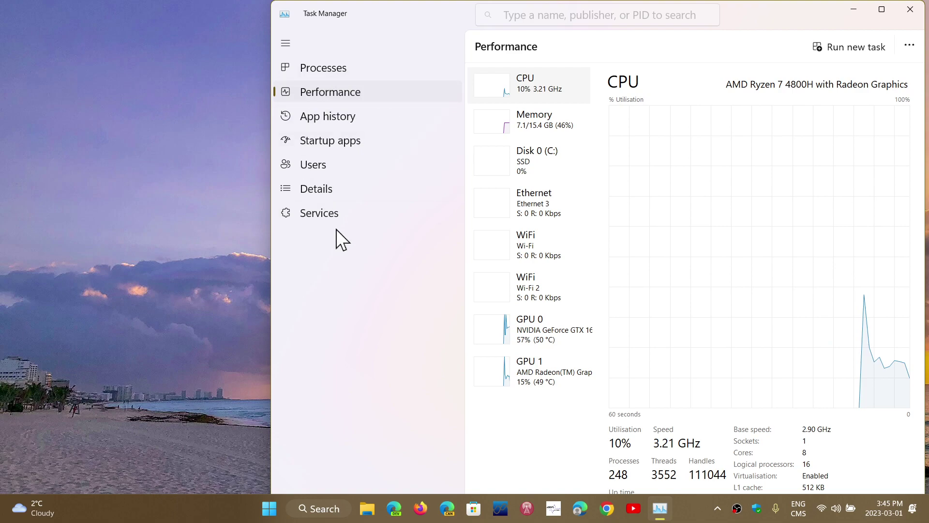
pyautogui.click(881, 9)
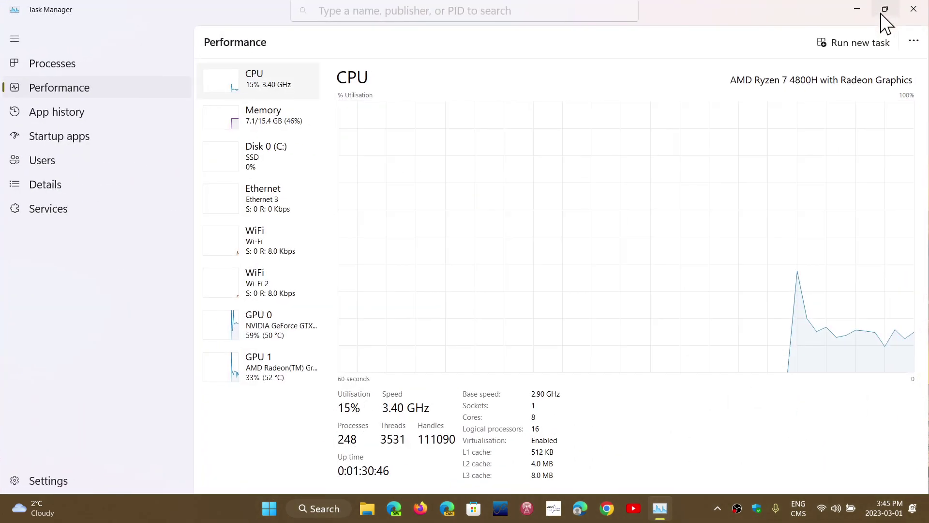
pyautogui.click(47, 479)
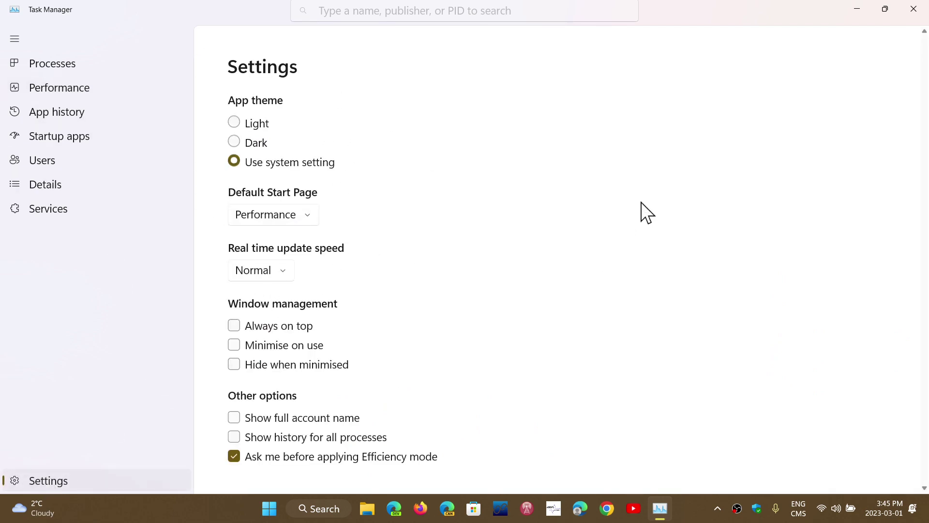
pyautogui.click(914, 9)
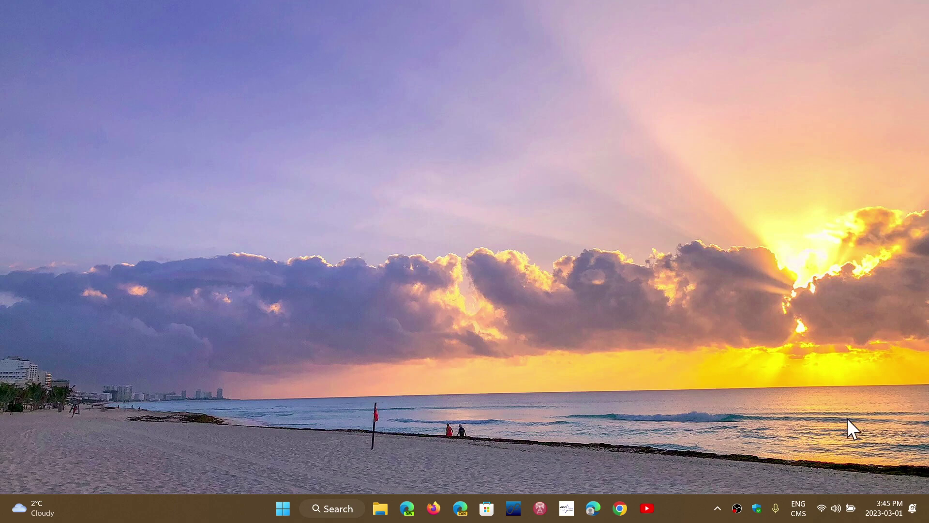
# Step: From the battery icon's Power and sleep settings, open the Energy recommendations page
pyautogui.rightClick(852, 506)
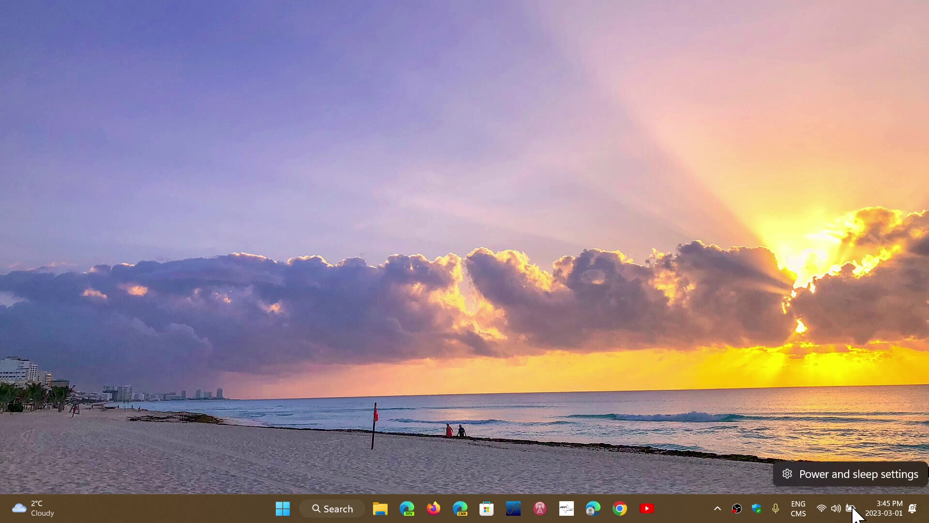
pyautogui.click(848, 472)
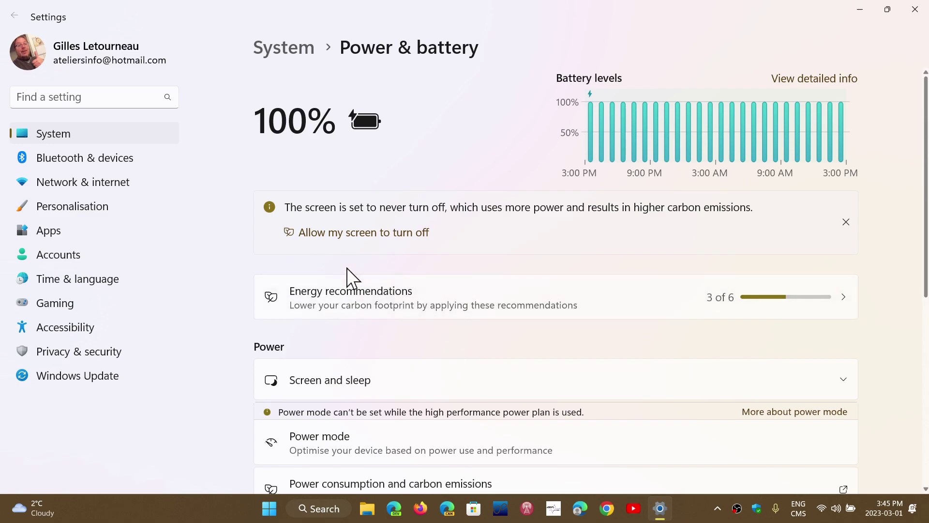
pyautogui.click(402, 298)
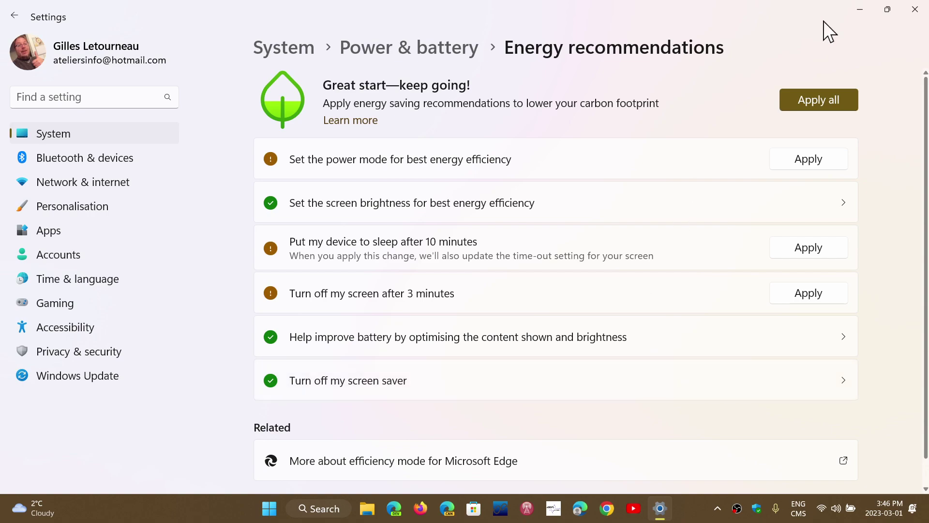
# Step: Close Settings and reopen it from the Start button's quick menu
pyautogui.click(915, 10)
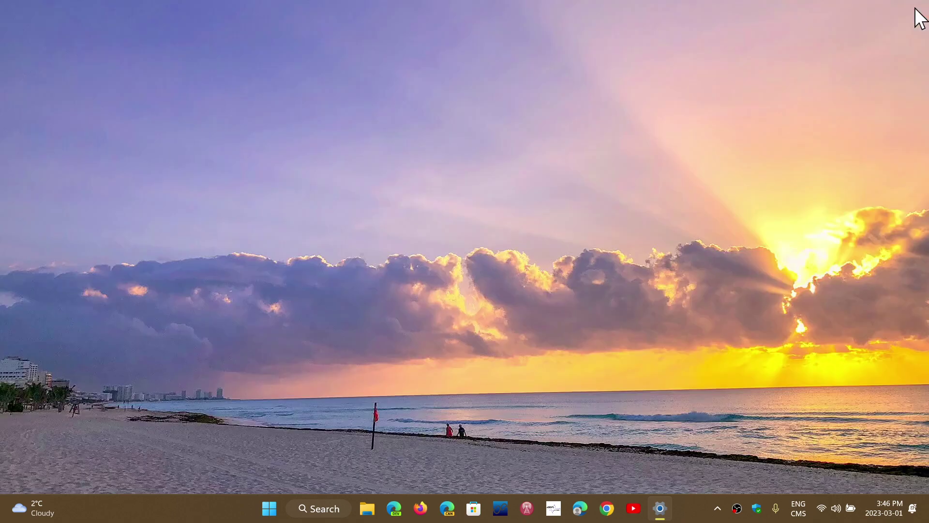
pyautogui.rightClick(578, 207)
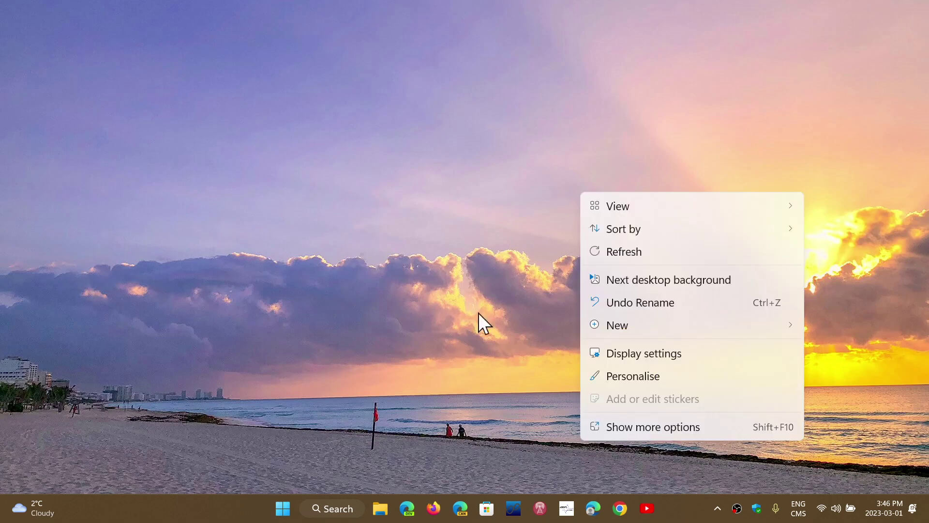
pyautogui.click(502, 322)
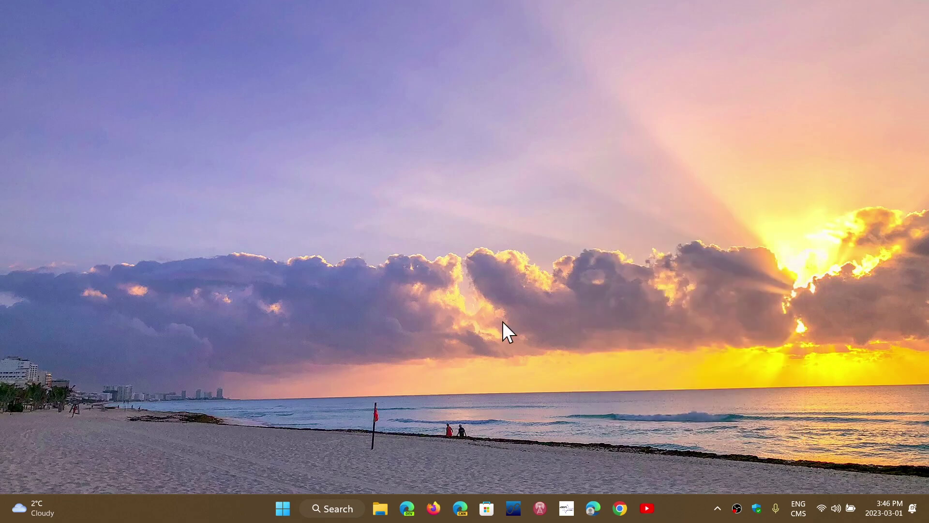
pyautogui.rightClick(286, 505)
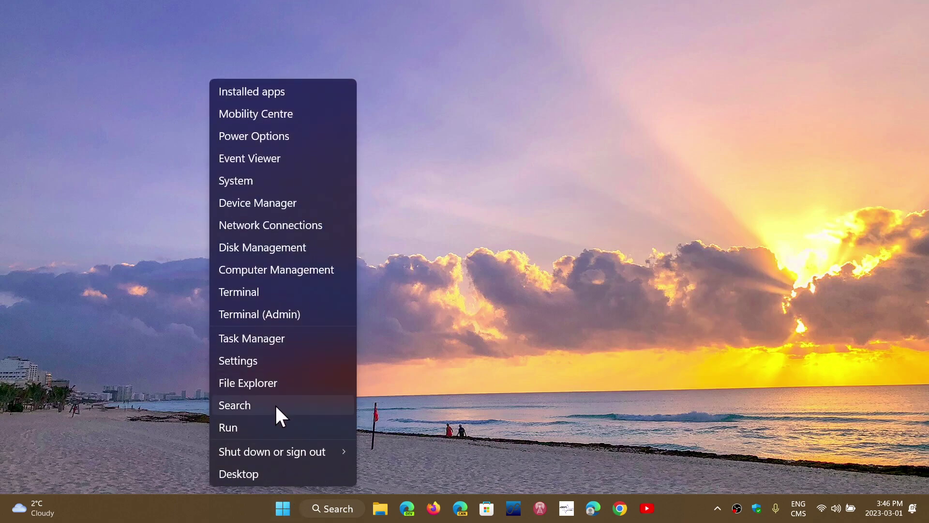
pyautogui.click(269, 361)
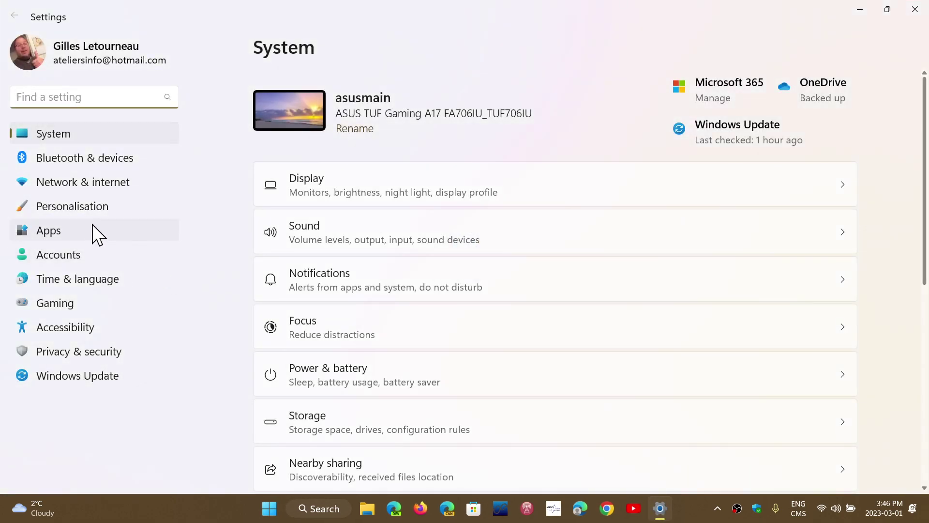
# Step: Apply the Windows (light) theme under Personalisation and open the Background page
pyautogui.click(92, 208)
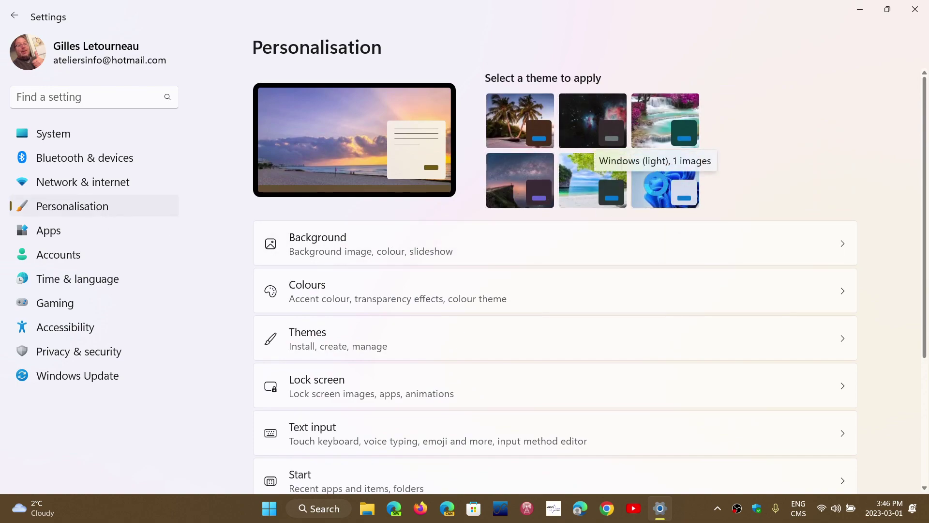
pyautogui.click(656, 184)
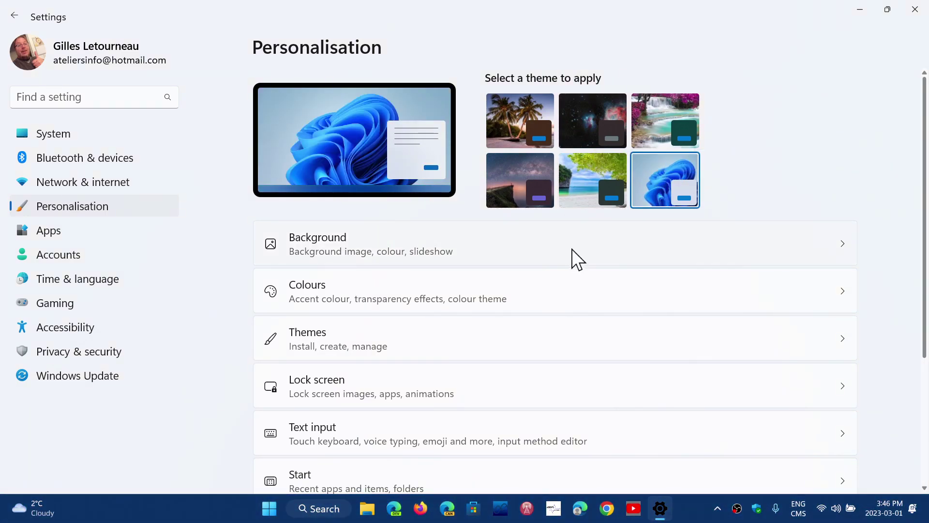
pyautogui.click(509, 248)
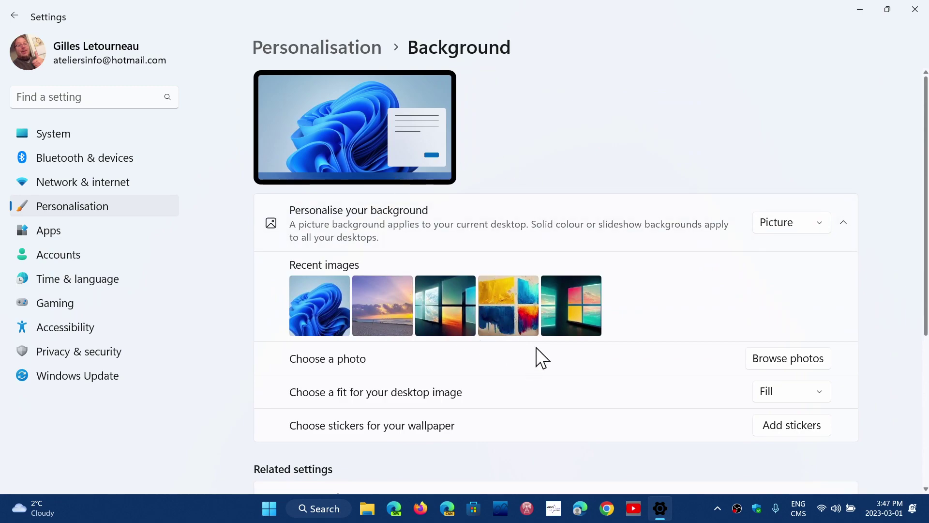
pyautogui.scroll(-3, 535, 356)
pyautogui.scroll(3, 536, 339)
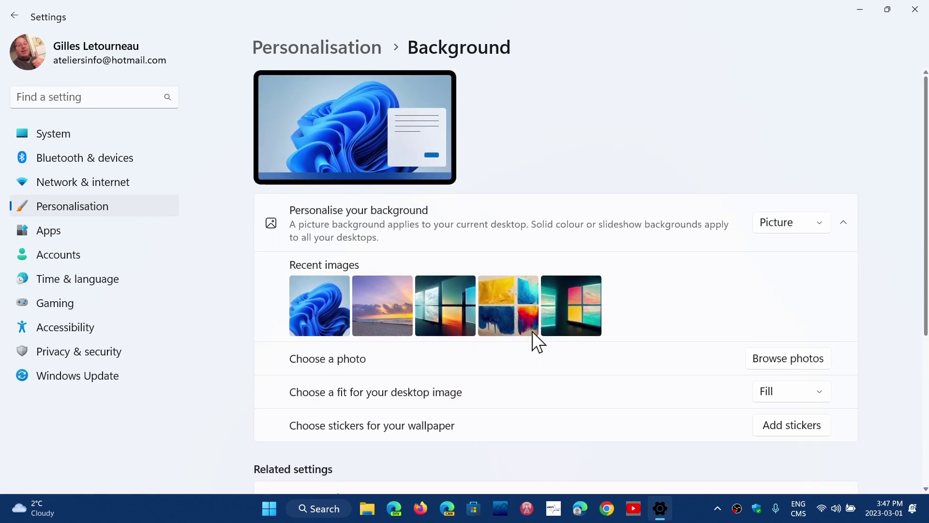
# Step: Apply the Beach Glow theme from Personalisation and close Settings to show the new wallpaper
pyautogui.click(288, 46)
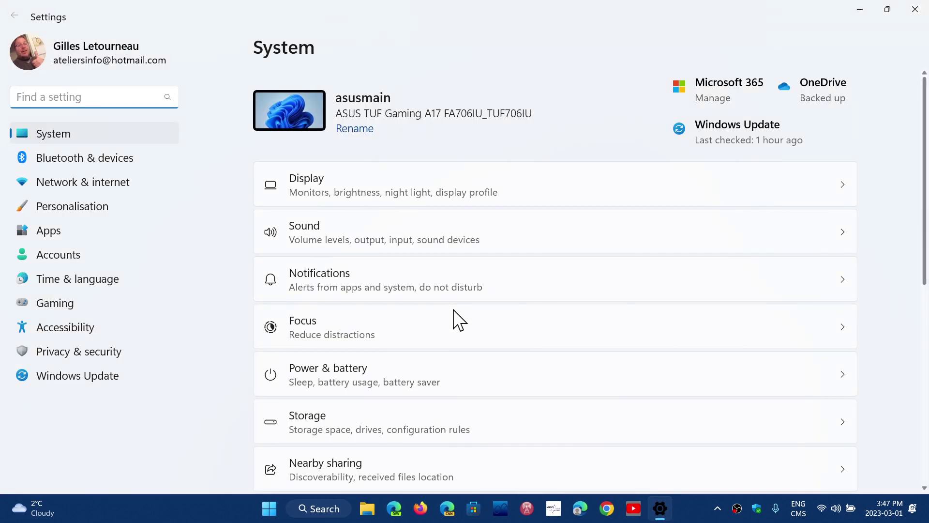
pyautogui.click(148, 208)
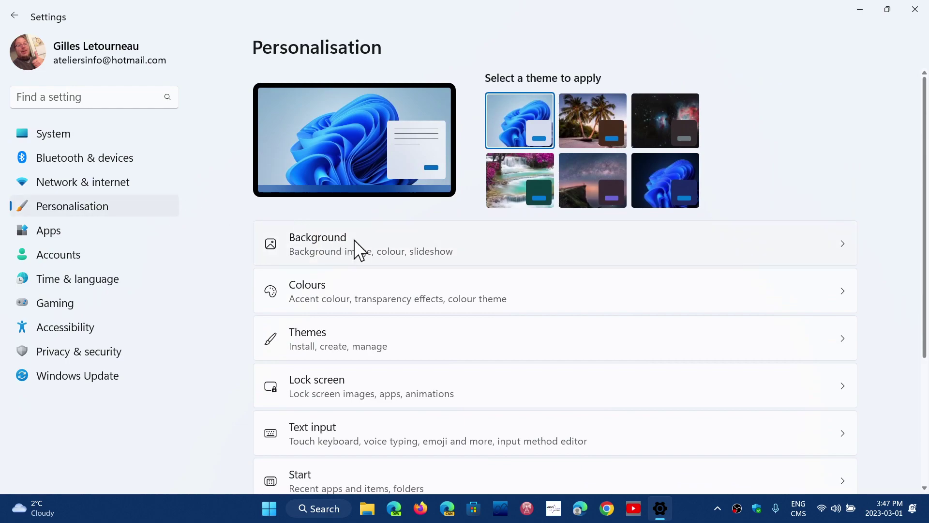
pyautogui.click(587, 120)
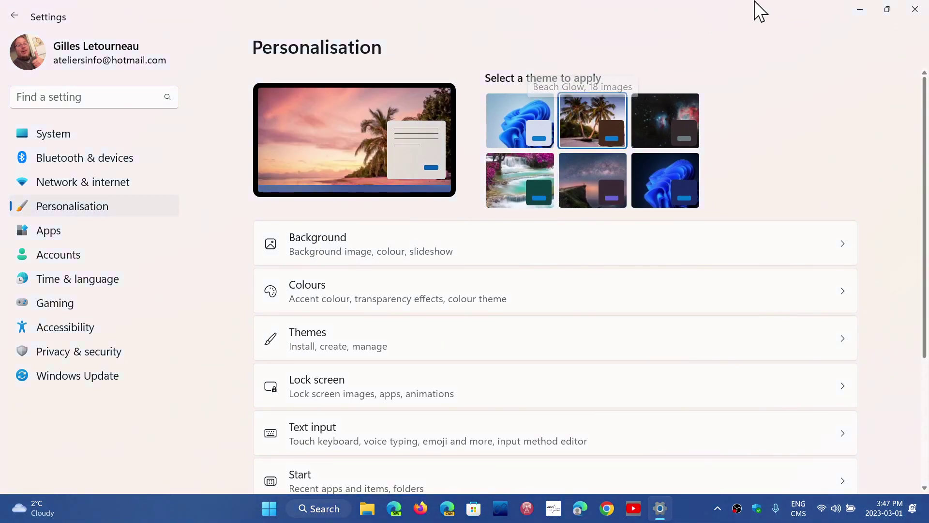
pyautogui.click(915, 9)
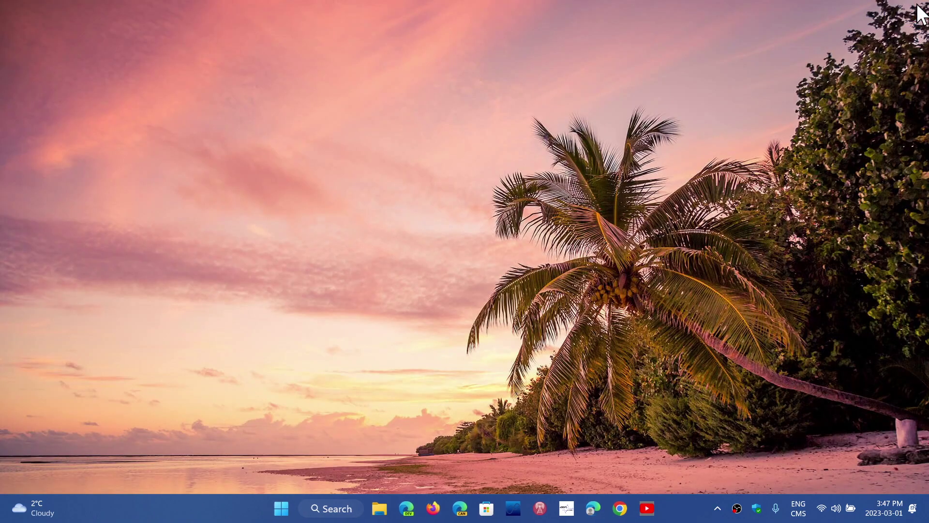